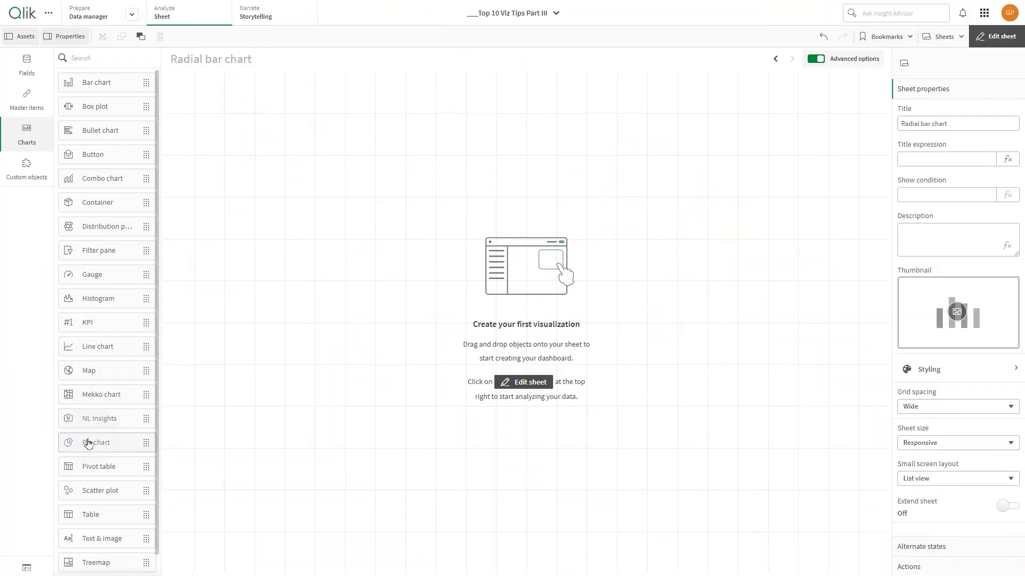
# - Add a pie chart with OrderDate.Month as dimension and a constant =1 angle measure
pyautogui.moveTo(88, 443); pyautogui.dragTo(286, 285)
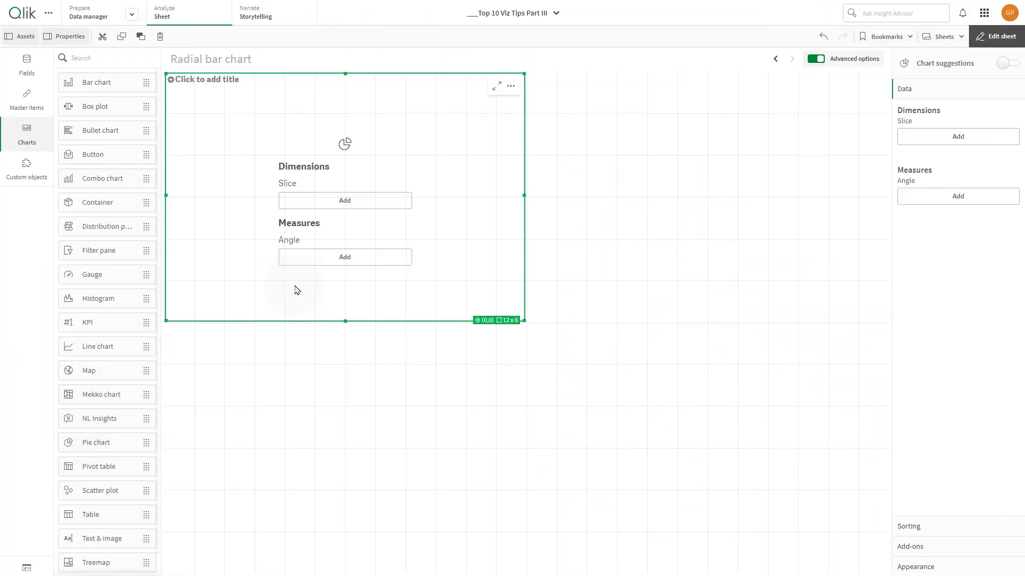
pyautogui.click(335, 201)
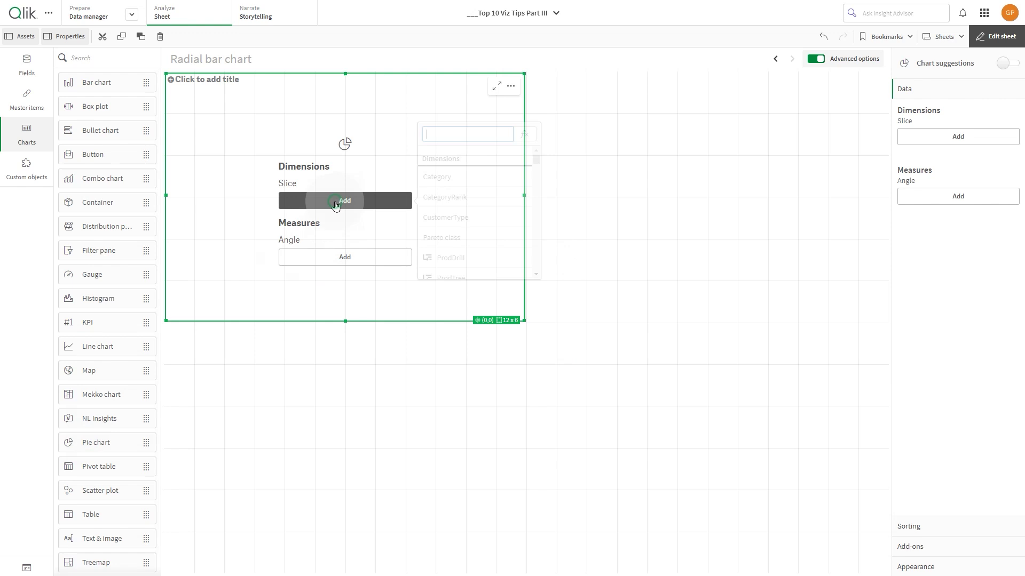
pyautogui.write('mon')
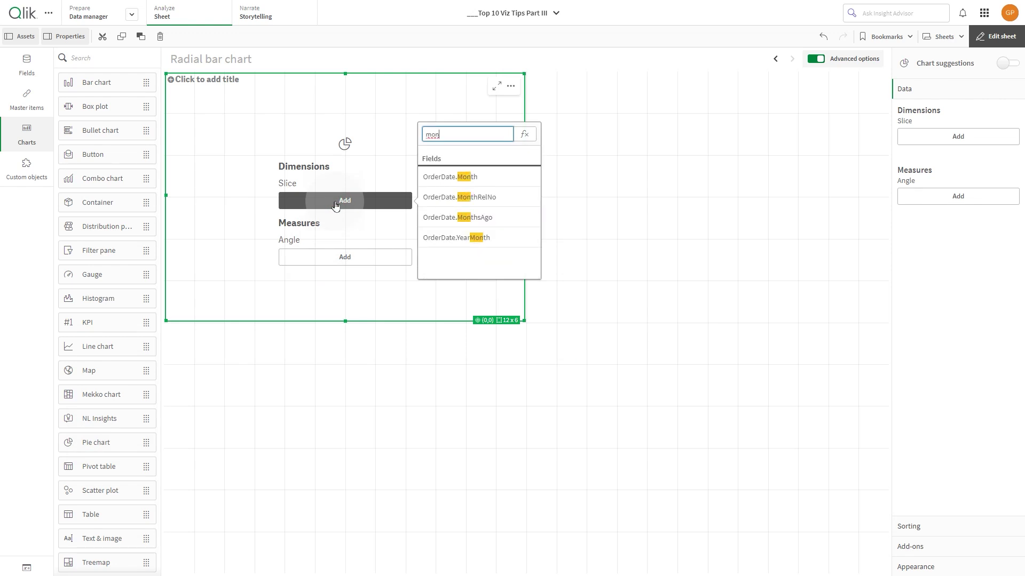
pyautogui.click(448, 178)
pyautogui.click(361, 258)
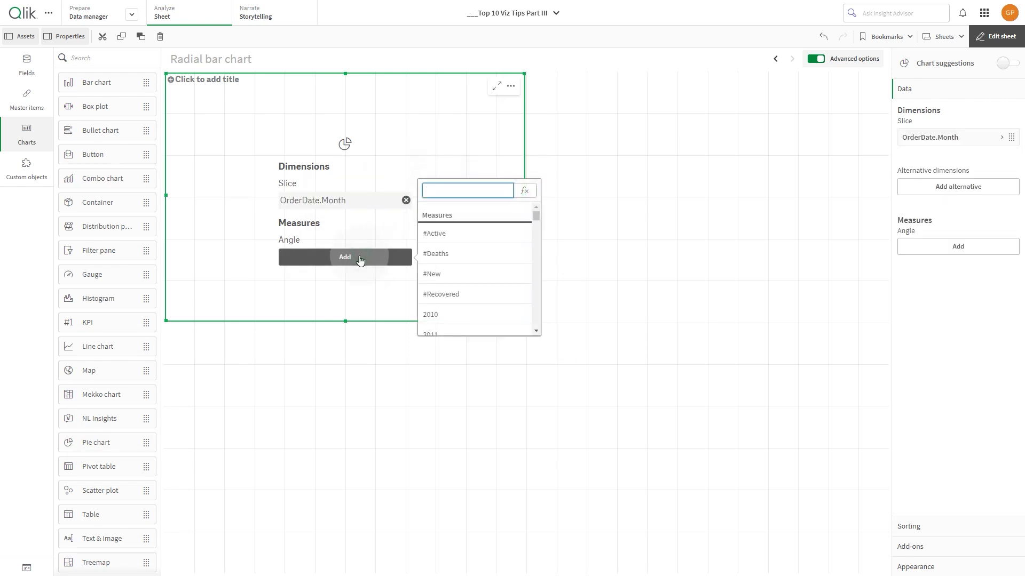
pyautogui.write('=1')
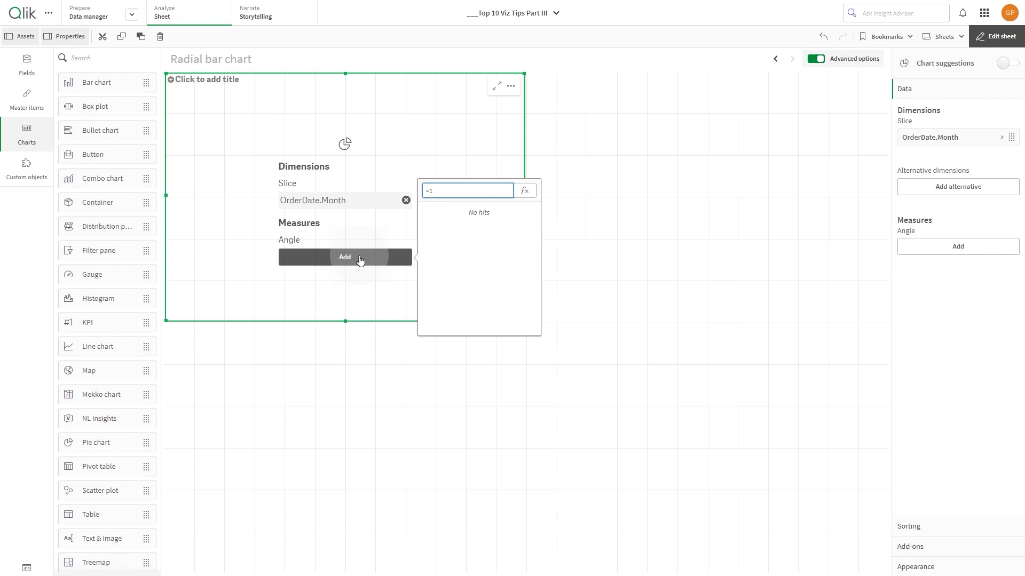
pyautogui.press('Return')
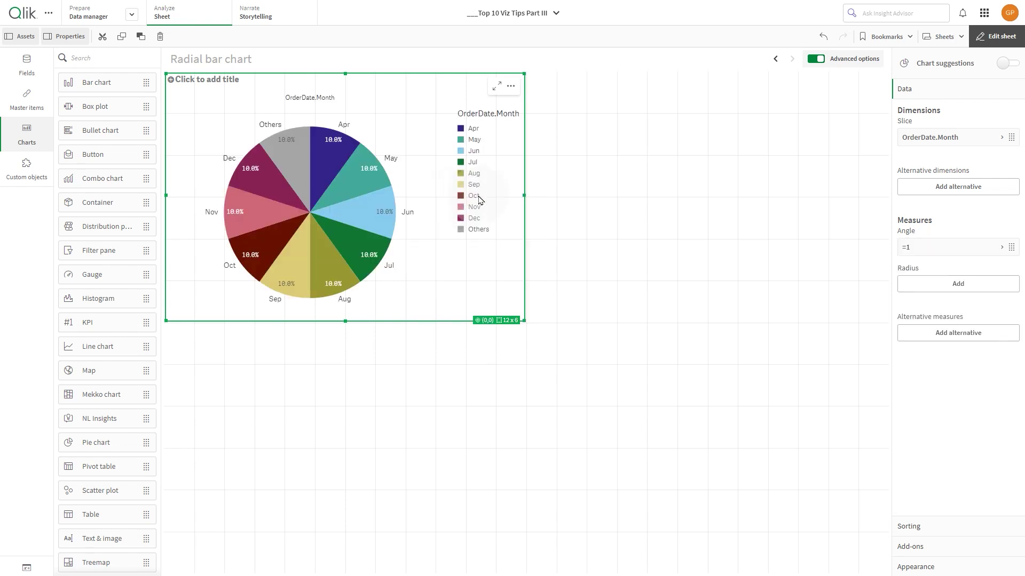
# - Set the OrderDate.Month dimension to No limitation so all twelve months show
pyautogui.click(926, 142)
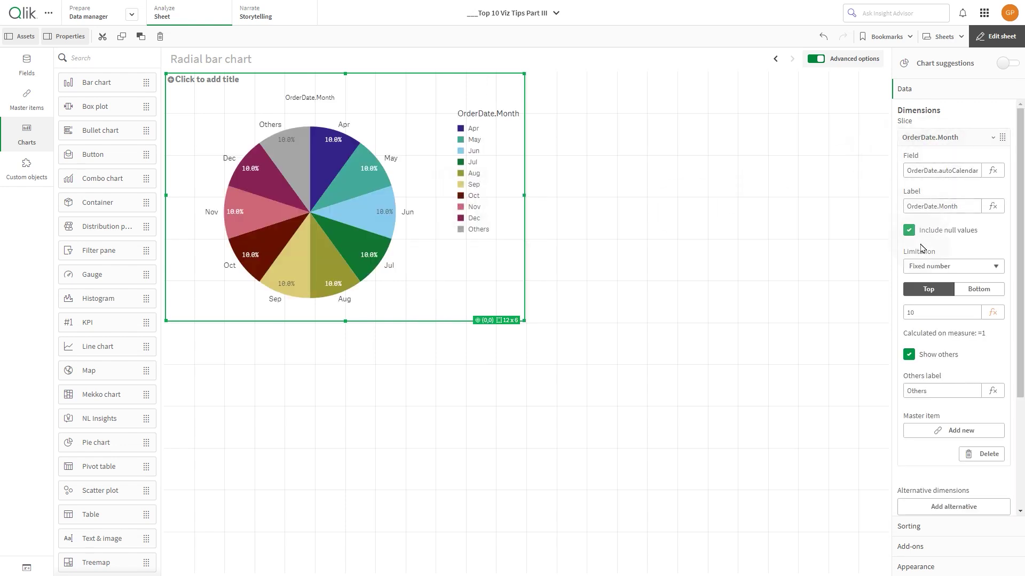
pyautogui.click(929, 266)
pyautogui.click(929, 280)
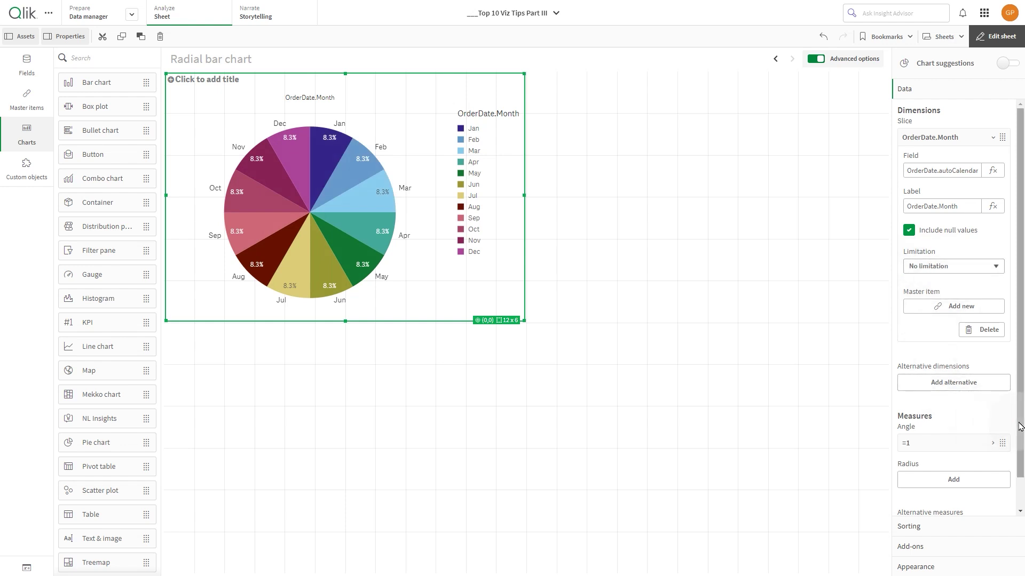
pyautogui.scroll(-2, 1019, 426)
# - Use Sales as the radius measure and make the chart a donut with a small inner radius
pyautogui.click(952, 446)
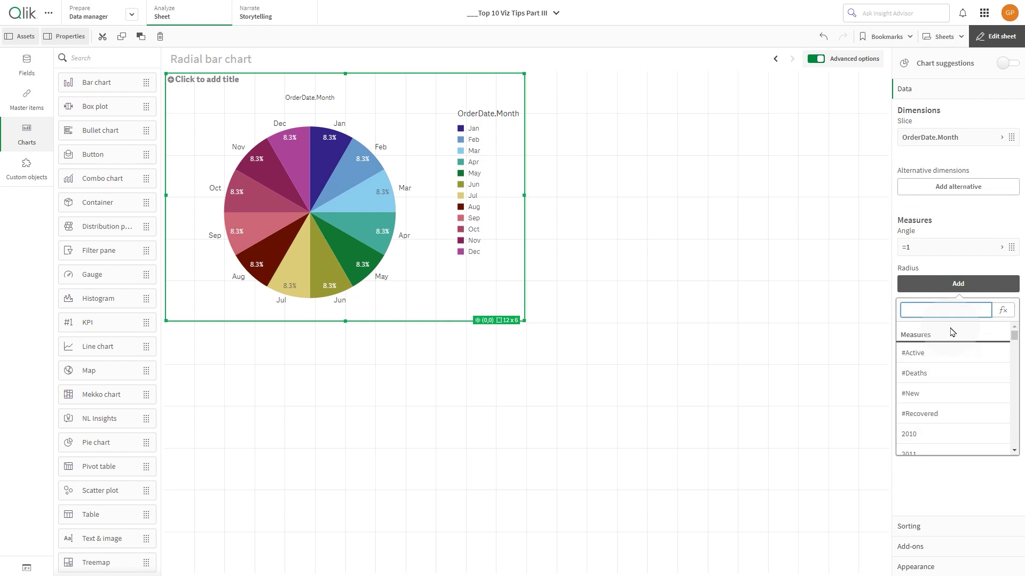
pyautogui.write('sa')
pyautogui.click(944, 373)
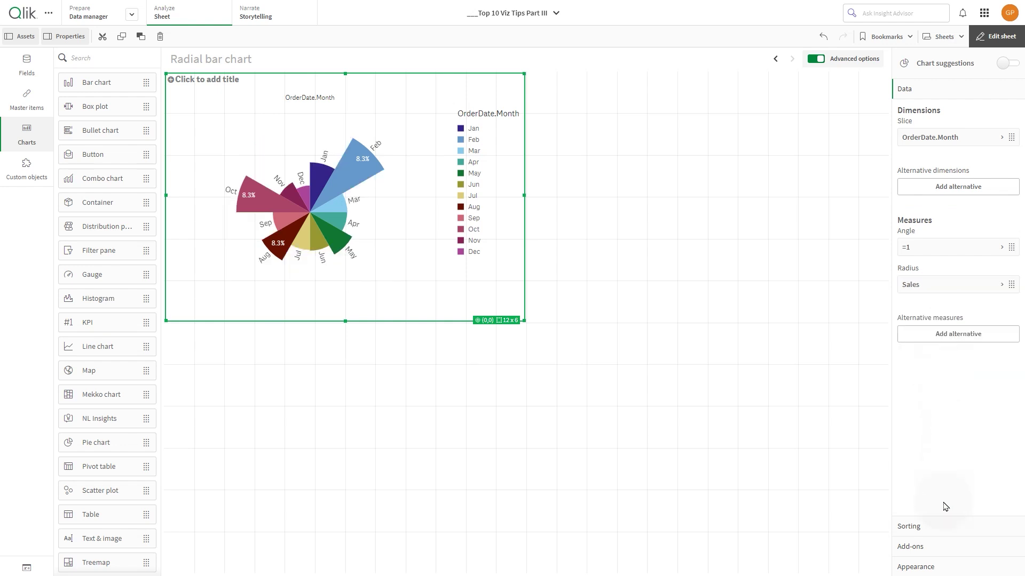
pyautogui.click(933, 567)
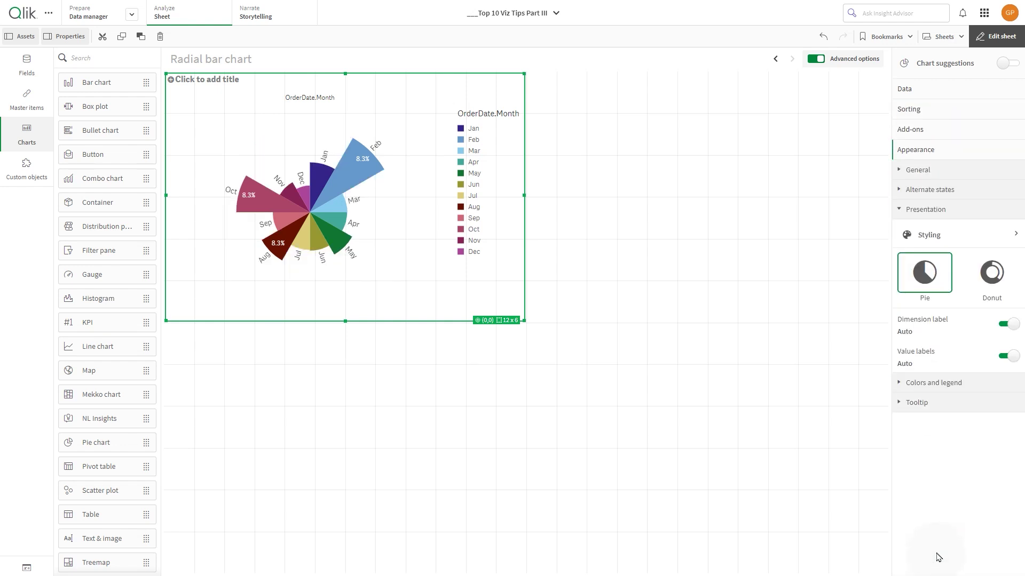
pyautogui.click(993, 284)
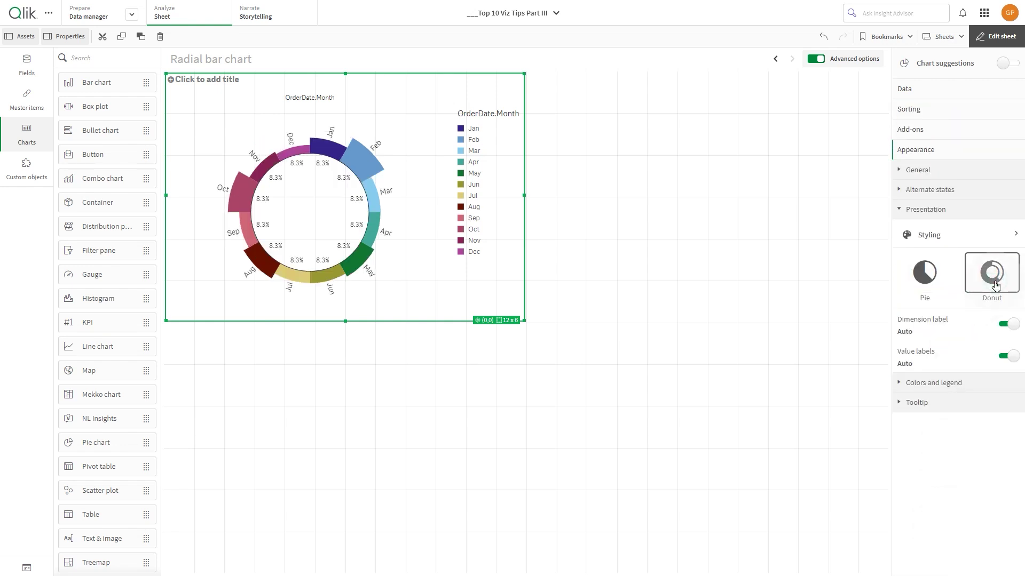
pyautogui.click(984, 234)
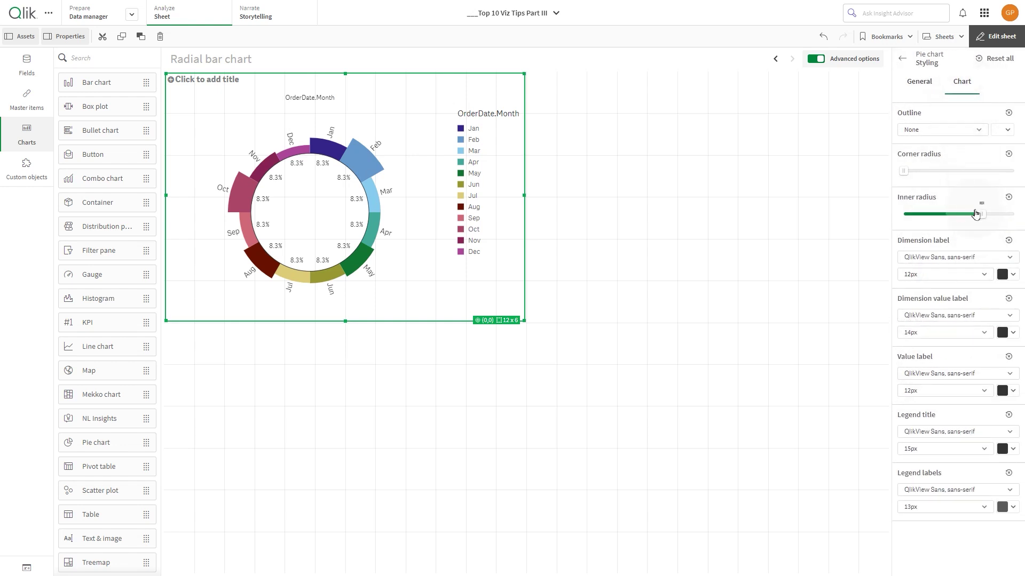
pyautogui.moveTo(981, 214); pyautogui.dragTo(914, 218)
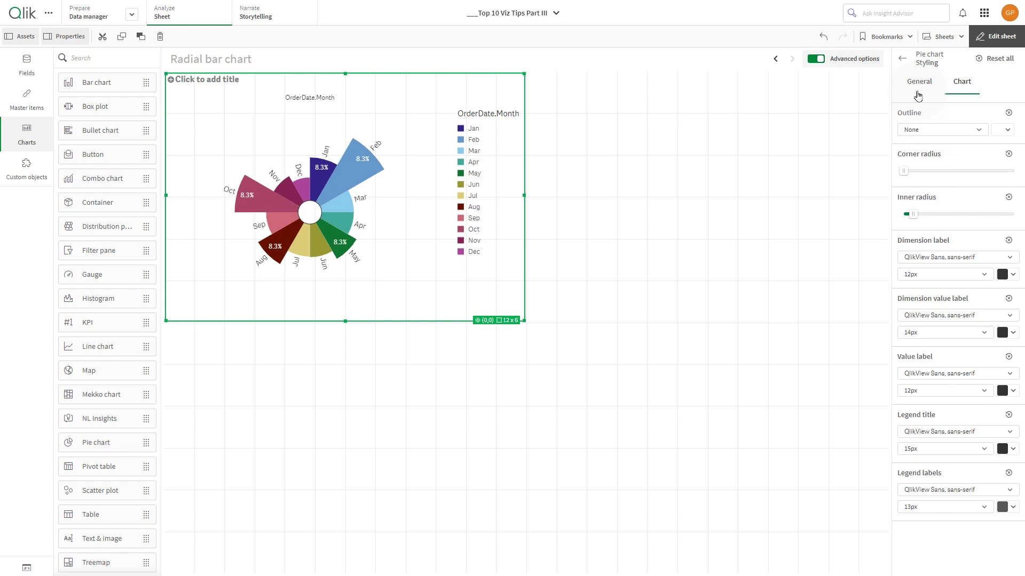
# - Hide the legend, set value labels to None and switch colouring from Auto to custom
pyautogui.click(908, 64)
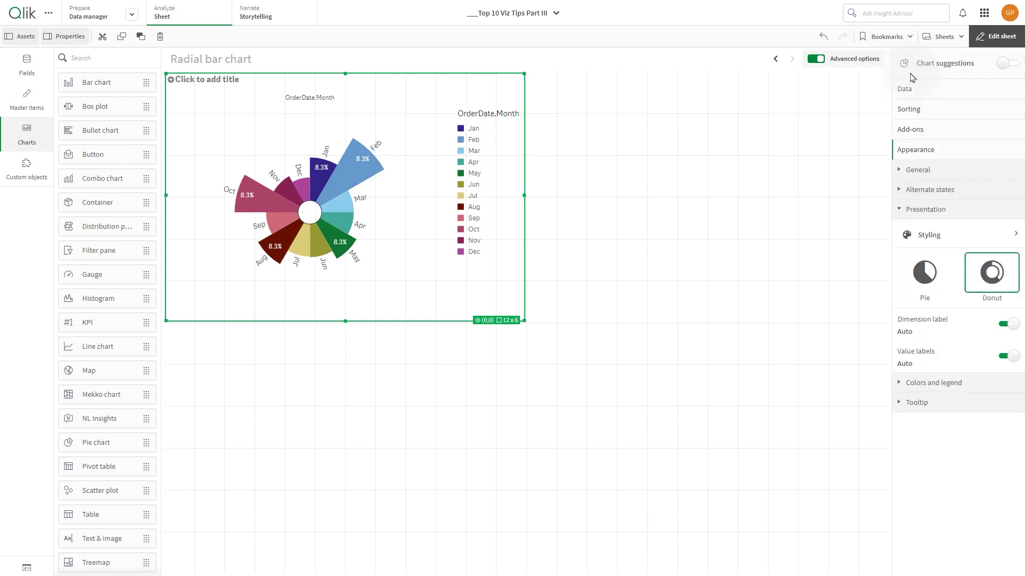
pyautogui.click(954, 384)
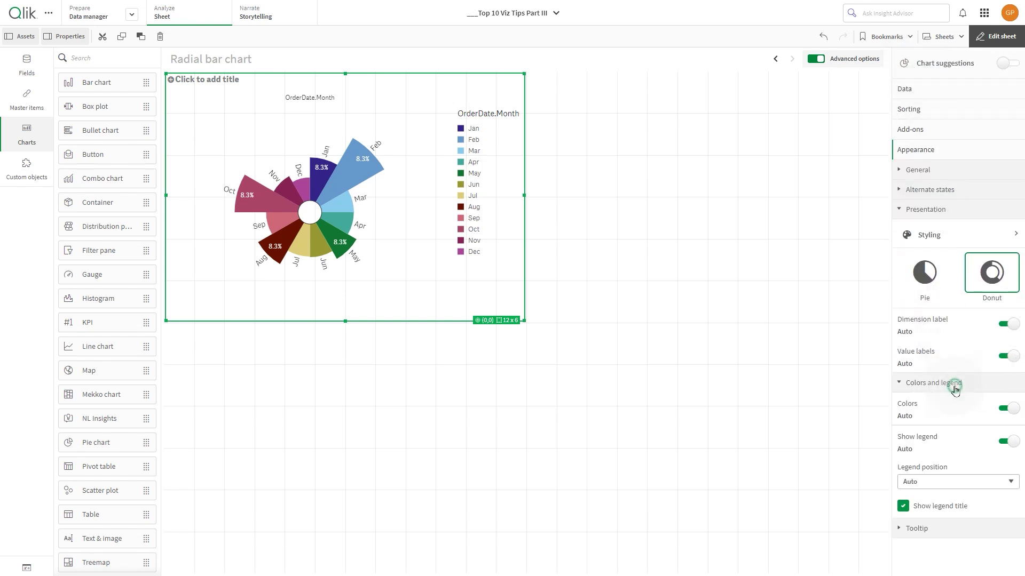
pyautogui.click(1002, 441)
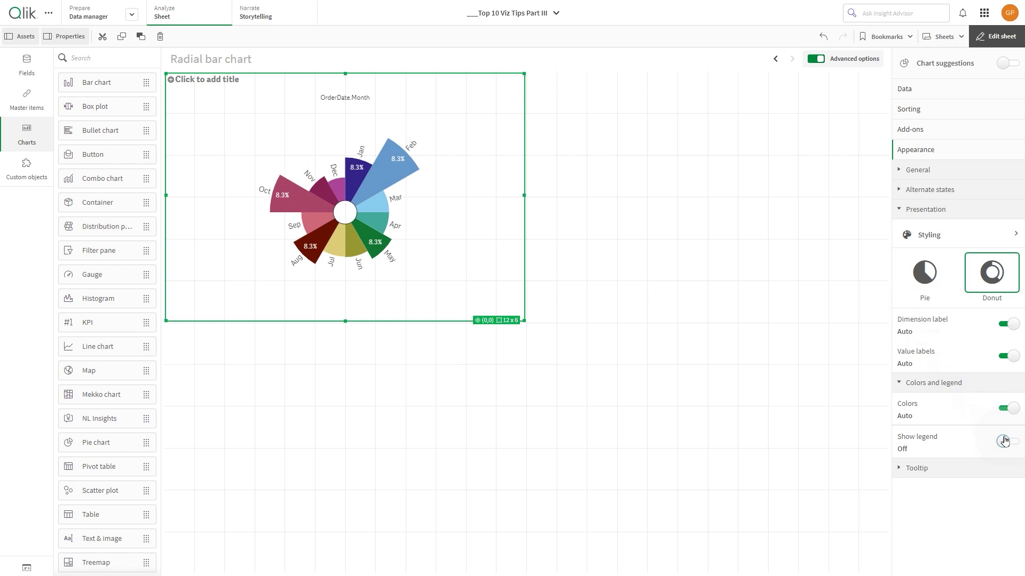
pyautogui.click(1004, 356)
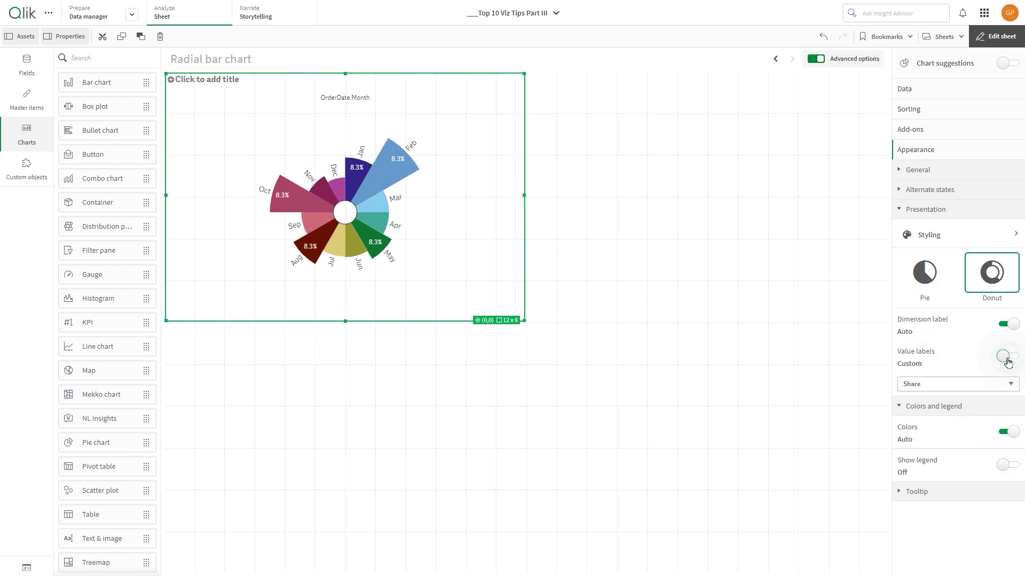
pyautogui.click(990, 385)
pyautogui.click(1009, 433)
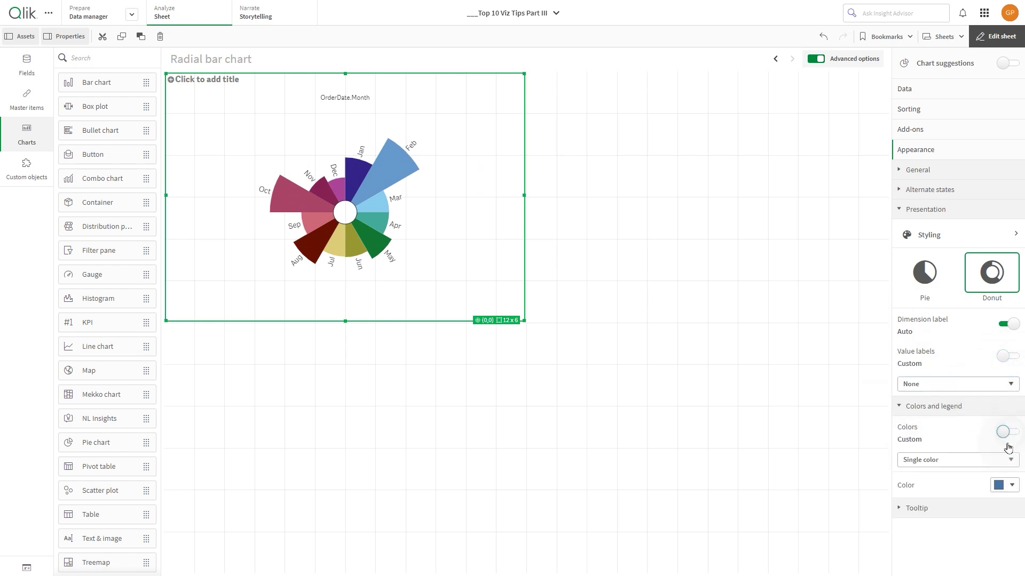
pyautogui.click(1008, 462)
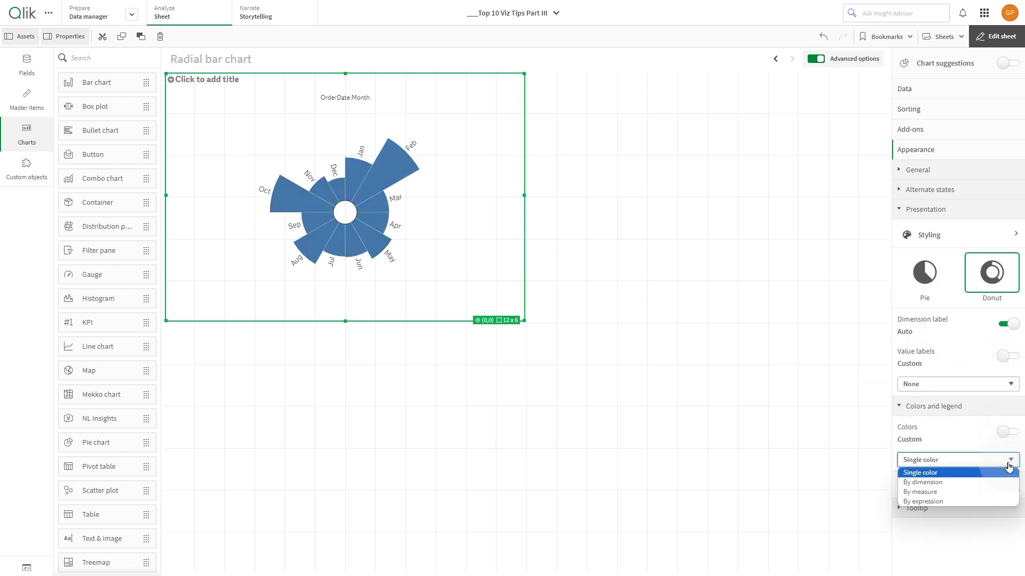
# - Colour the month chart by measure using the OrderDate Month field with a diverging classes scheme
pyautogui.click(991, 493)
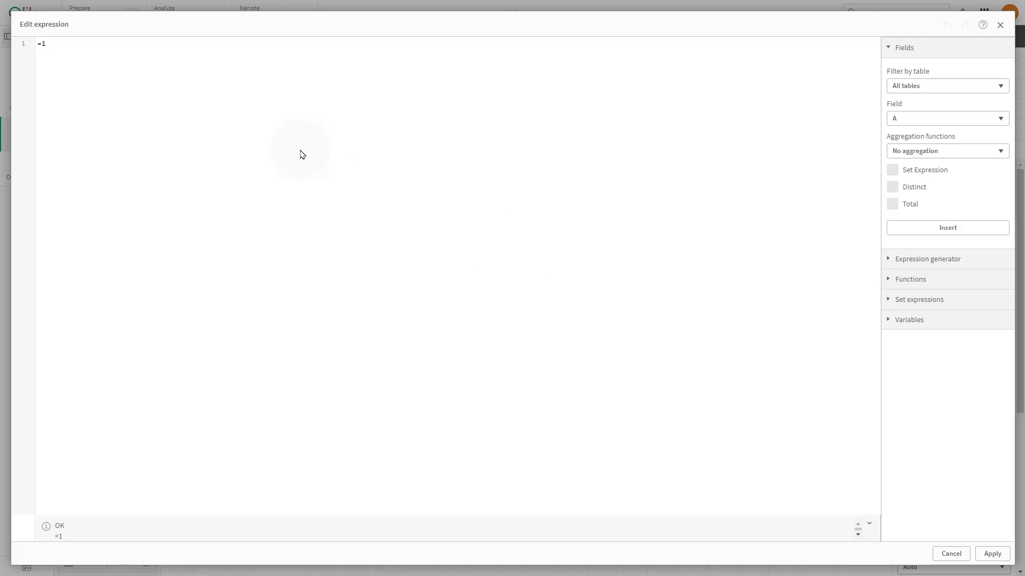
pyautogui.write('de(')
pyautogui.write('num')
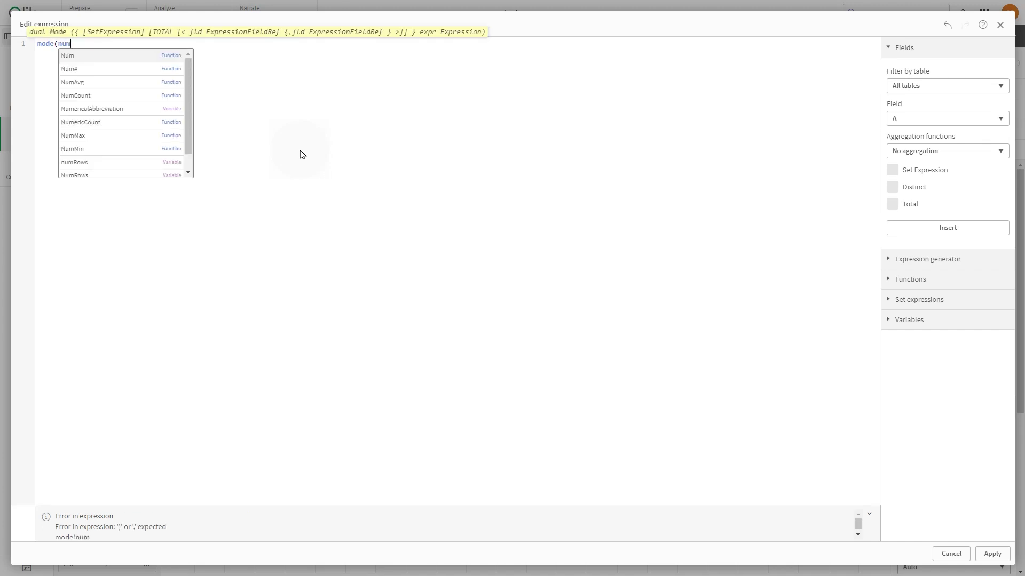
pyautogui.write('([Orde')
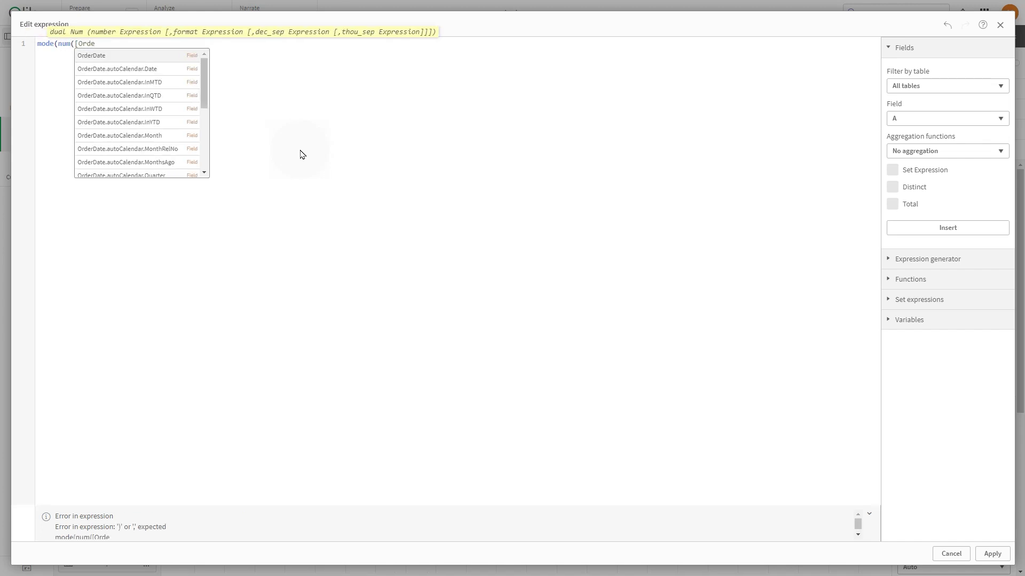
pyautogui.click(186, 138)
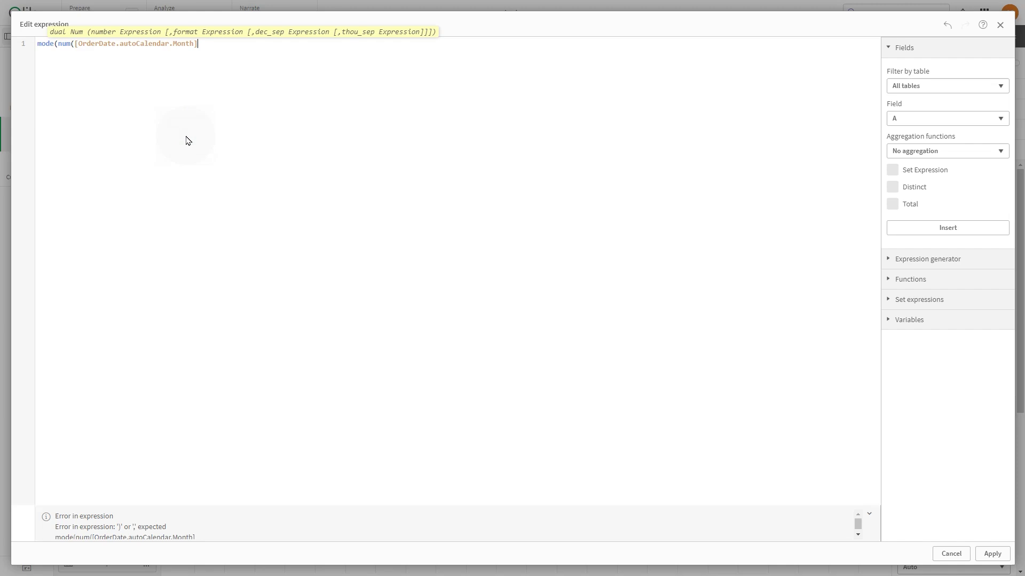
pyautogui.write(')')
pyautogui.click(992, 553)
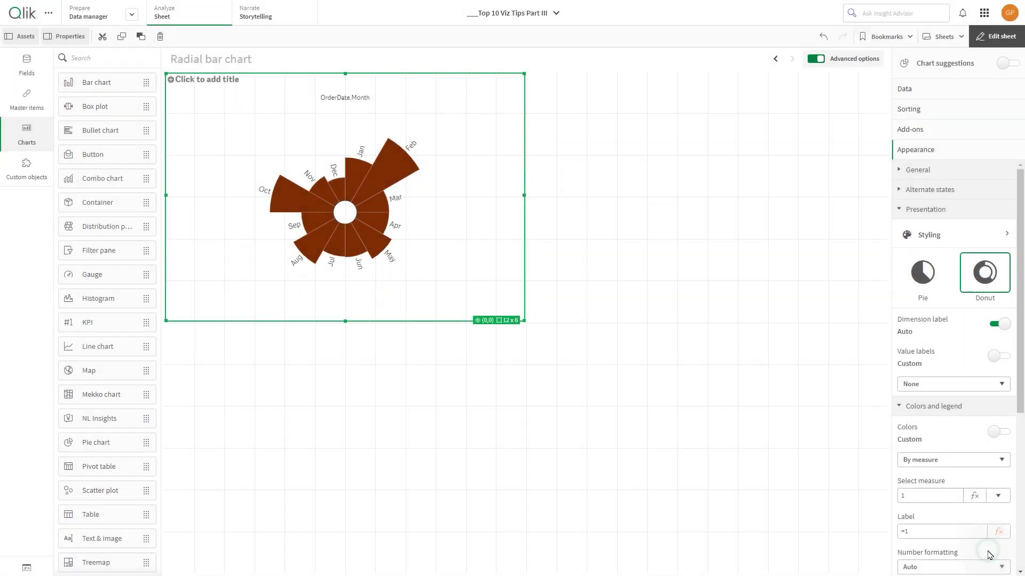
pyautogui.scroll(-3, 986, 493)
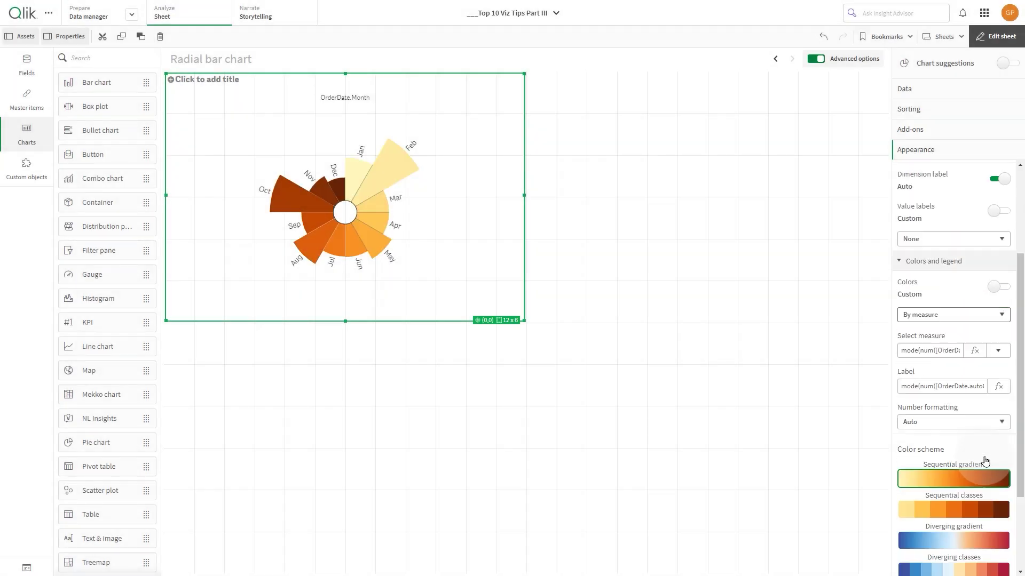
pyautogui.scroll(-1, 984, 461)
pyautogui.click(979, 521)
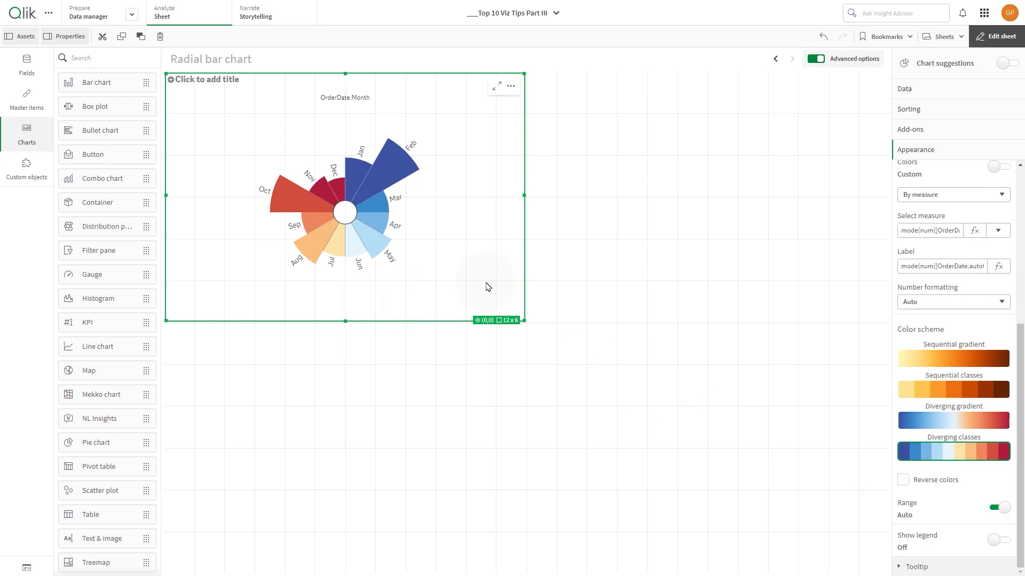
# - Place a second pie chart right of the radial chart and start adding its dimension
pyautogui.click(83, 58)
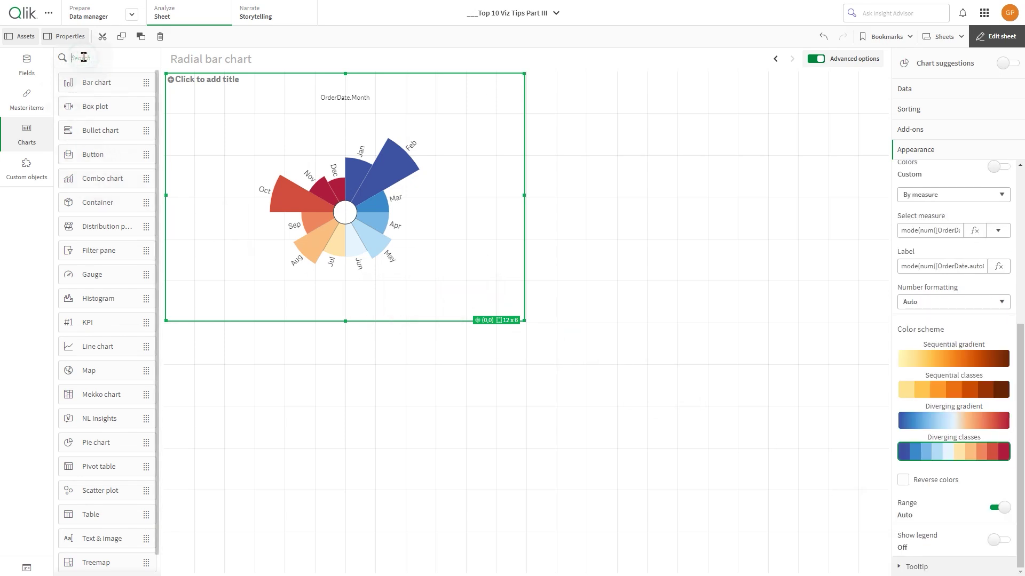
pyautogui.write('pie')
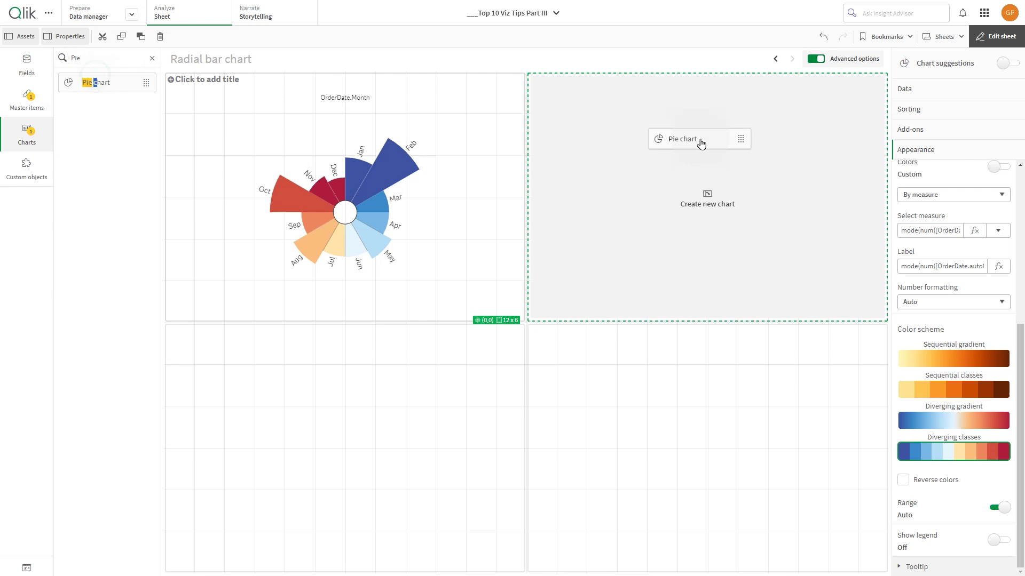
pyautogui.moveTo(92, 82); pyautogui.dragTo(700, 144)
pyautogui.click(736, 201)
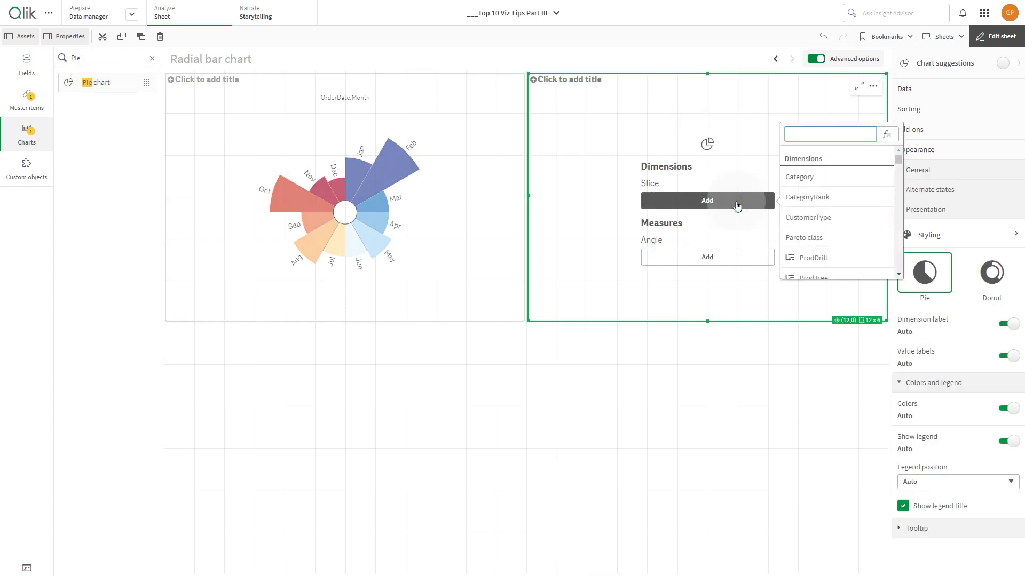
# - Enter the dimension as the expression WeekDay(OrderDate) via autocomplete
pyautogui.click(887, 134)
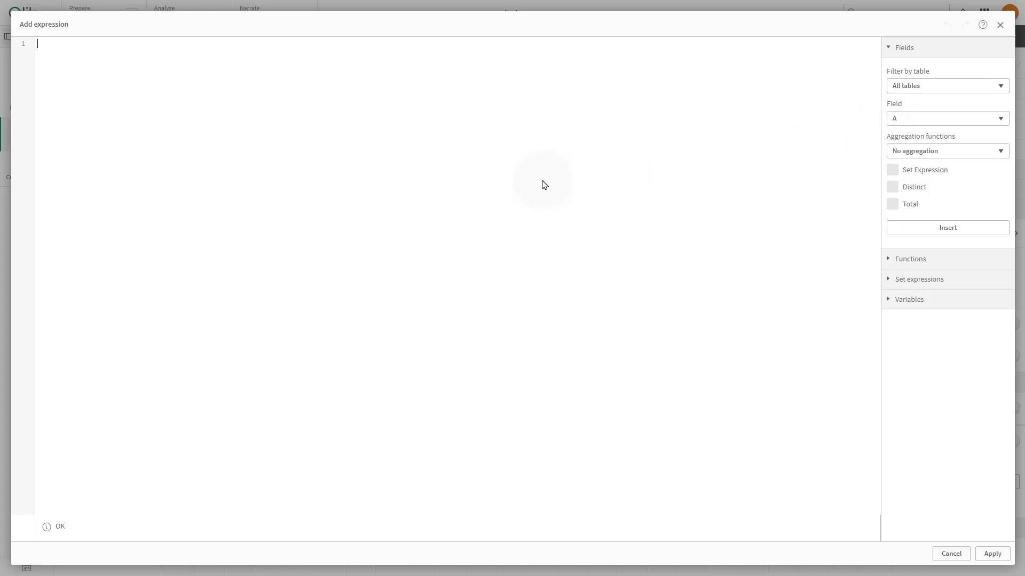
pyautogui.write('Wekd')
pyautogui.press('Return')
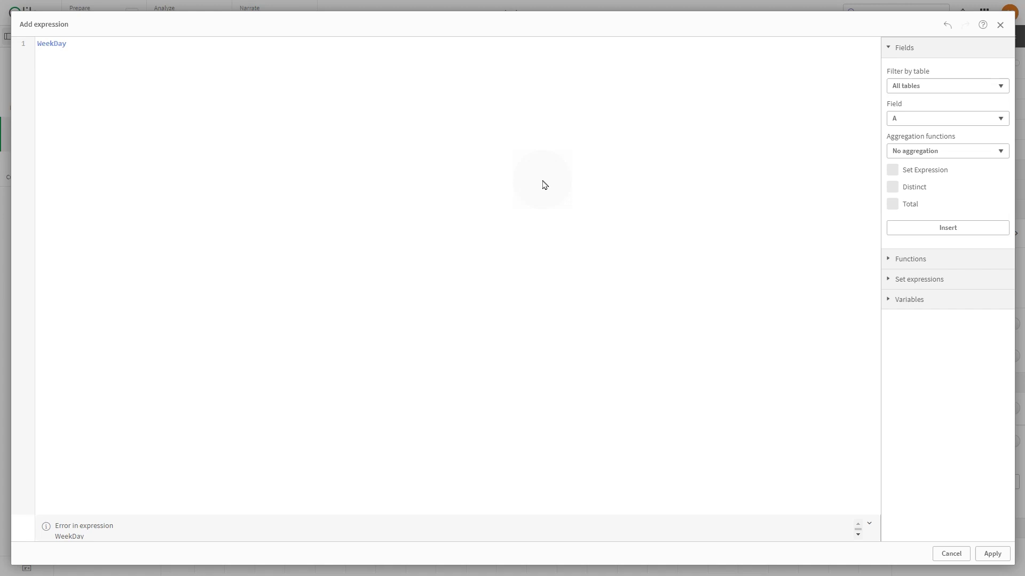
pyautogui.write('(OrderD')
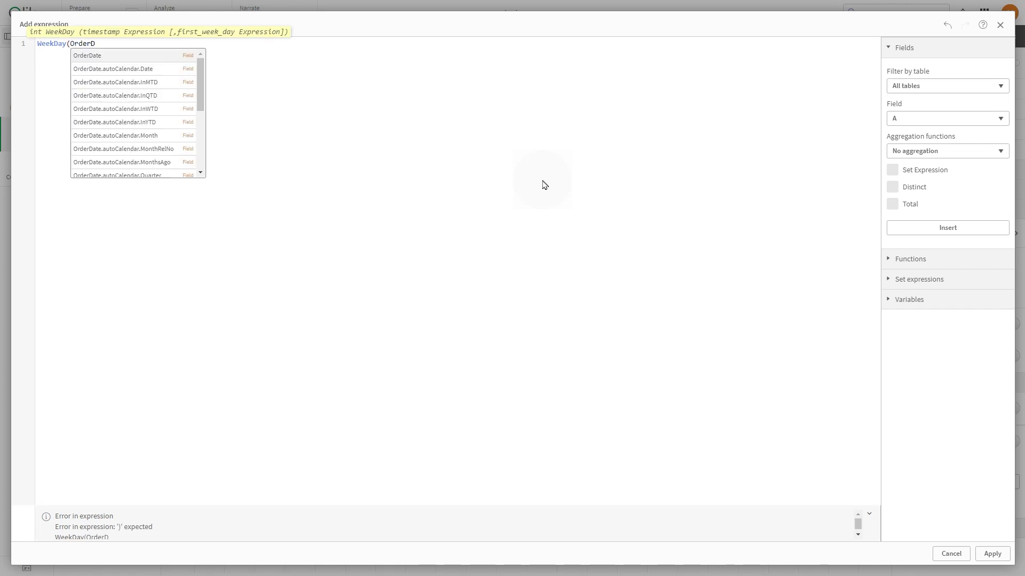
pyautogui.press('Return')
pyautogui.write(')')
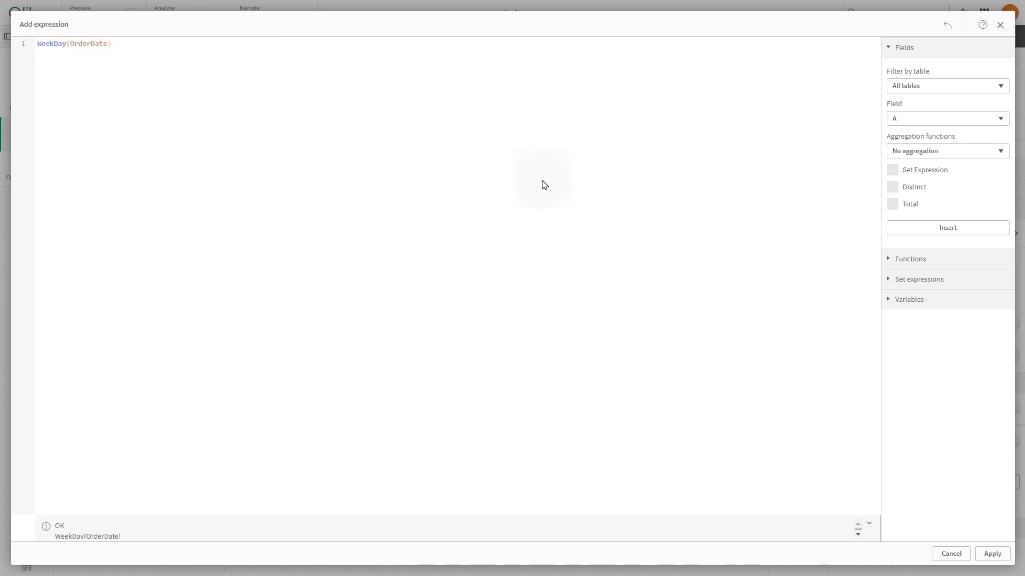
# - Apply the weekday dimension, then add =1 as angle and Sales as radius
pyautogui.click(992, 553)
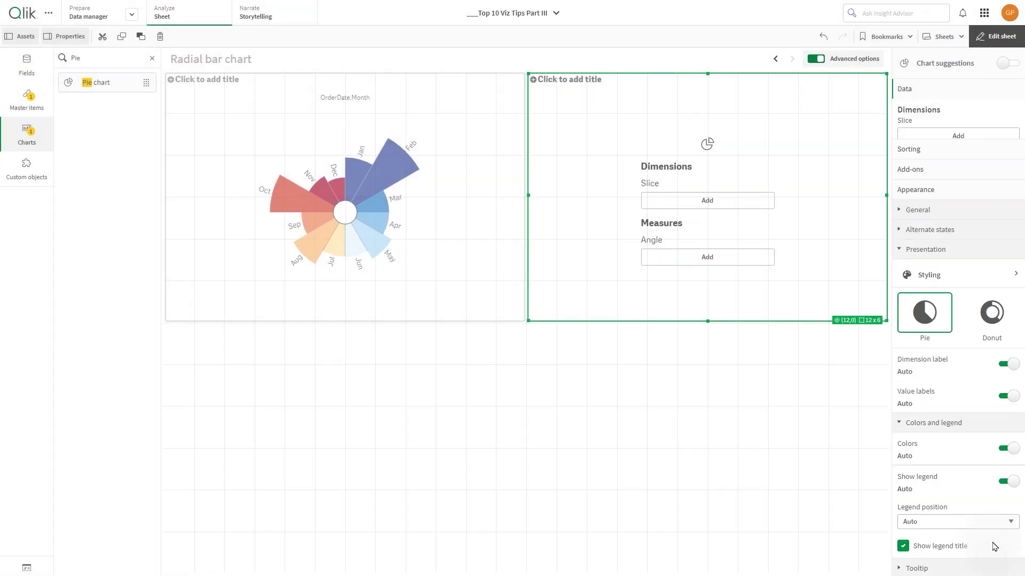
pyautogui.click(738, 257)
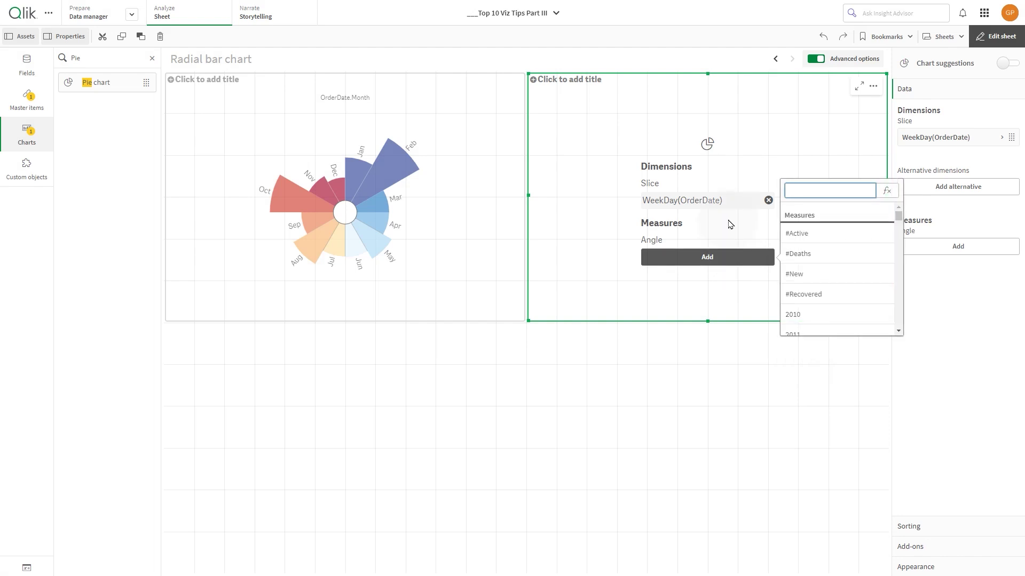
pyautogui.write('=1')
pyautogui.press('Return')
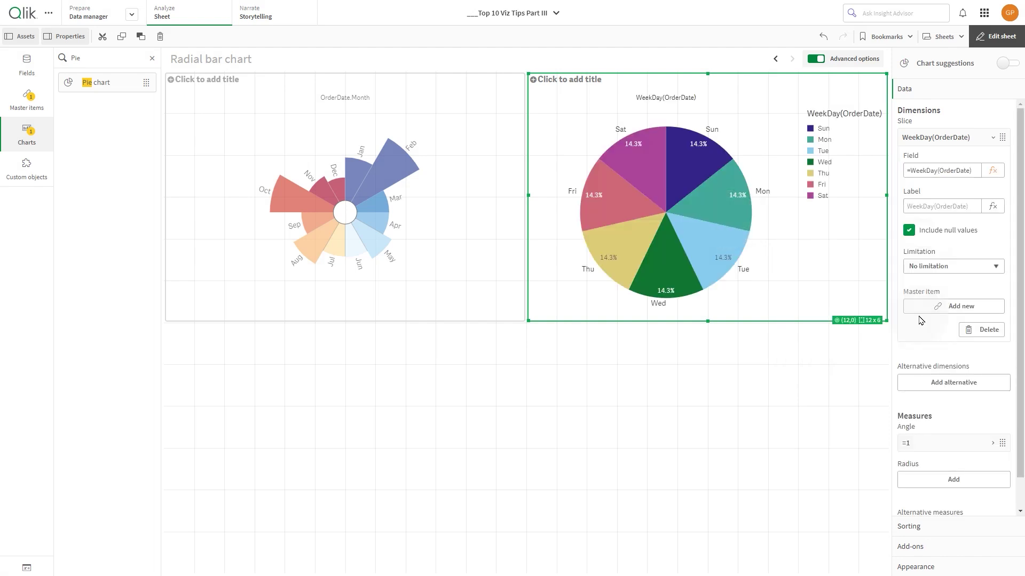
pyautogui.click(954, 455)
pyautogui.write('1')
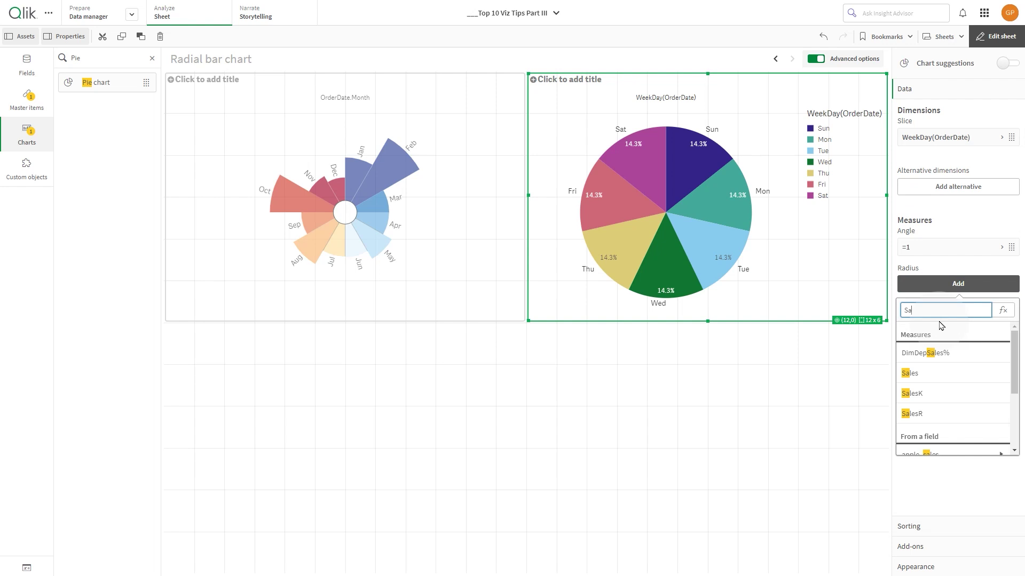
pyautogui.click(933, 373)
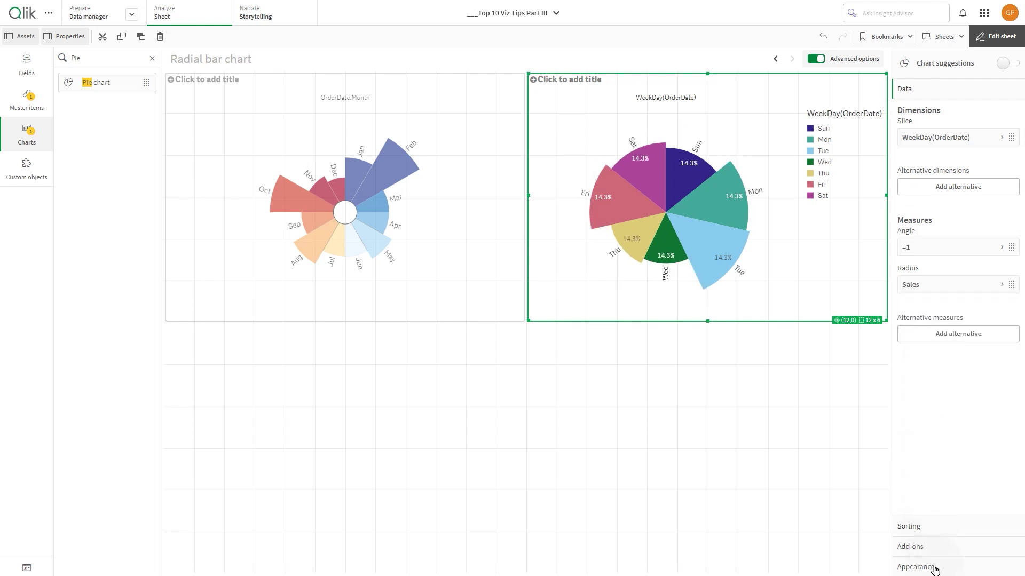
# - Make the weekday chart a donut with inner radius around 0.15
pyautogui.click(916, 567)
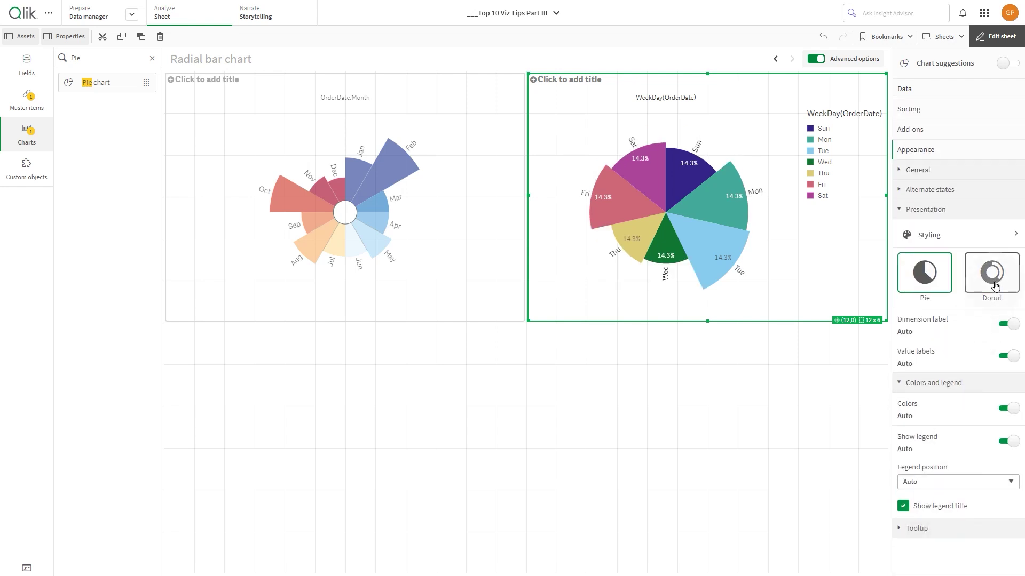
pyautogui.click(992, 277)
pyautogui.click(980, 237)
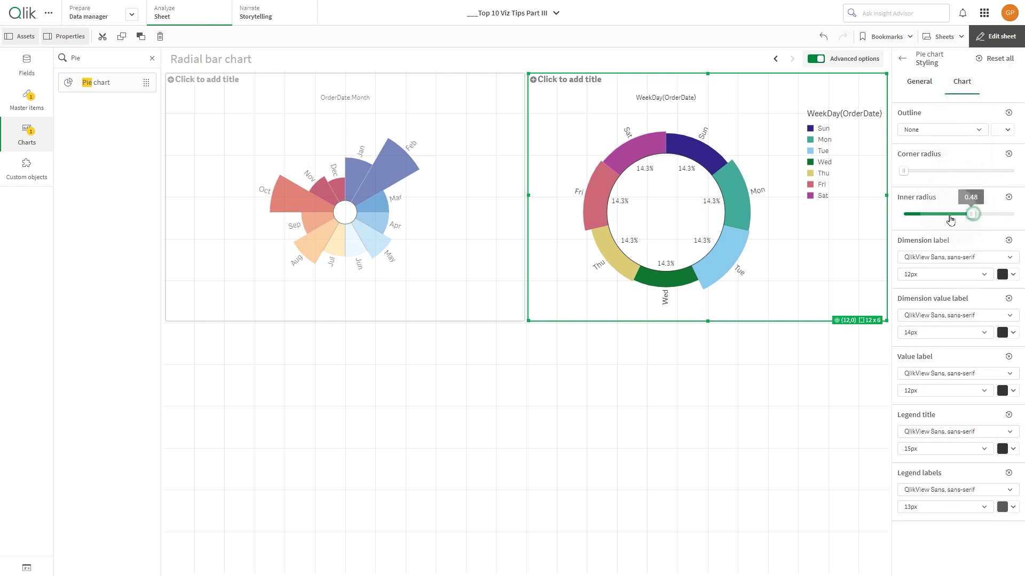
pyautogui.moveTo(981, 214); pyautogui.dragTo(915, 215)
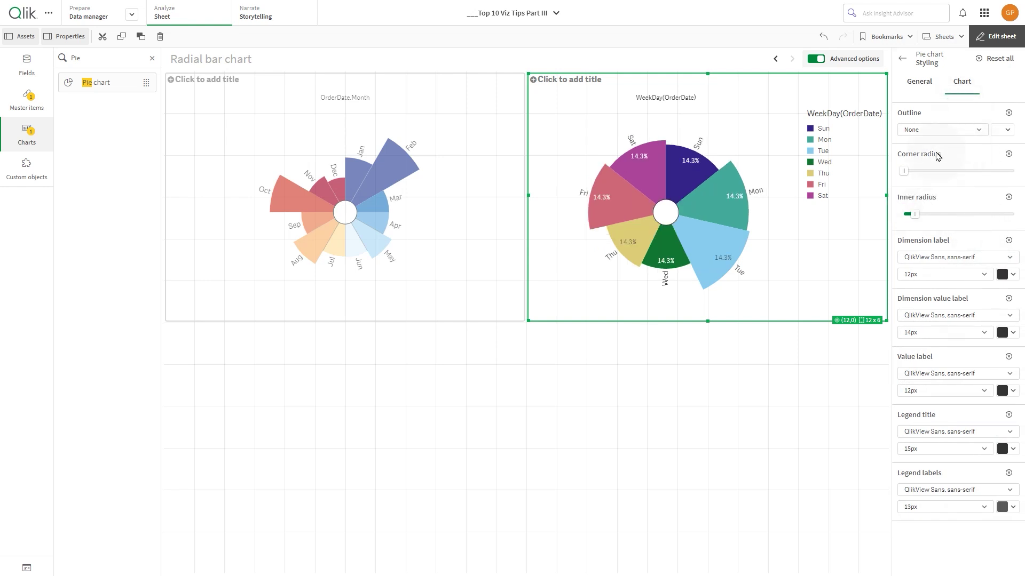
pyautogui.click(902, 58)
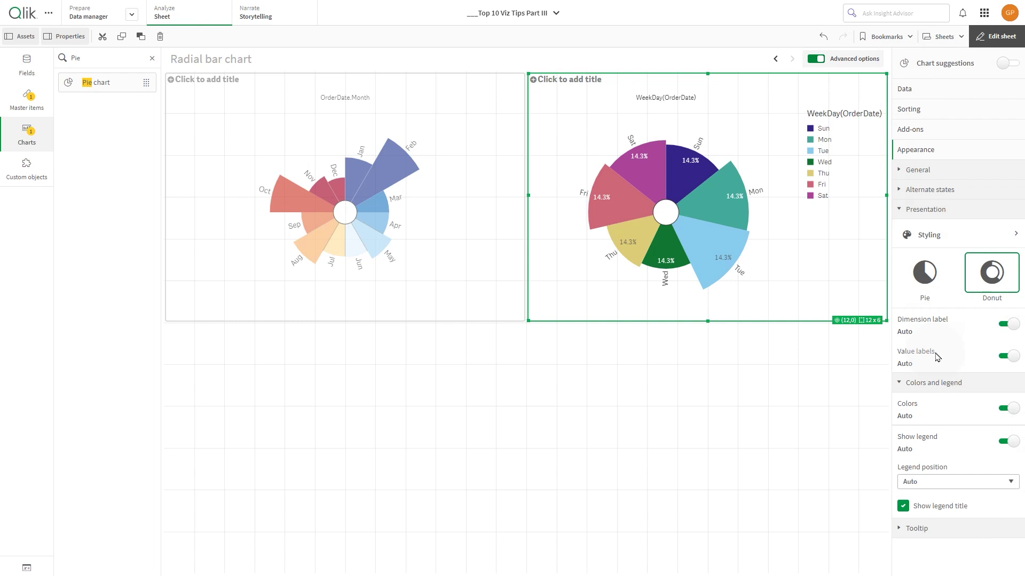
# - Colour the weekday chart by Measure 2 and set value labels to None
pyautogui.click(1007, 409)
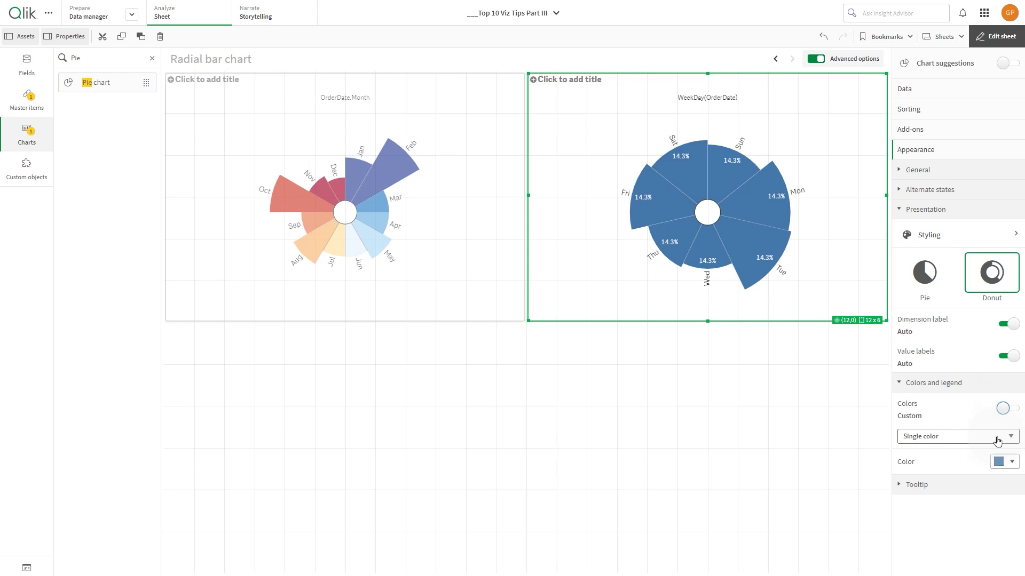
pyautogui.click(997, 440)
pyautogui.click(963, 465)
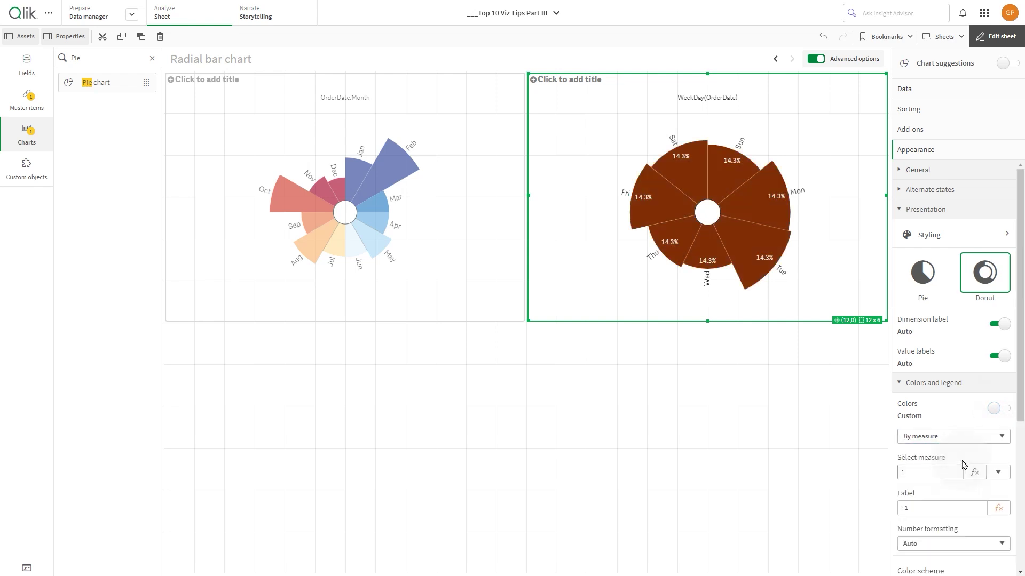
pyautogui.click(998, 473)
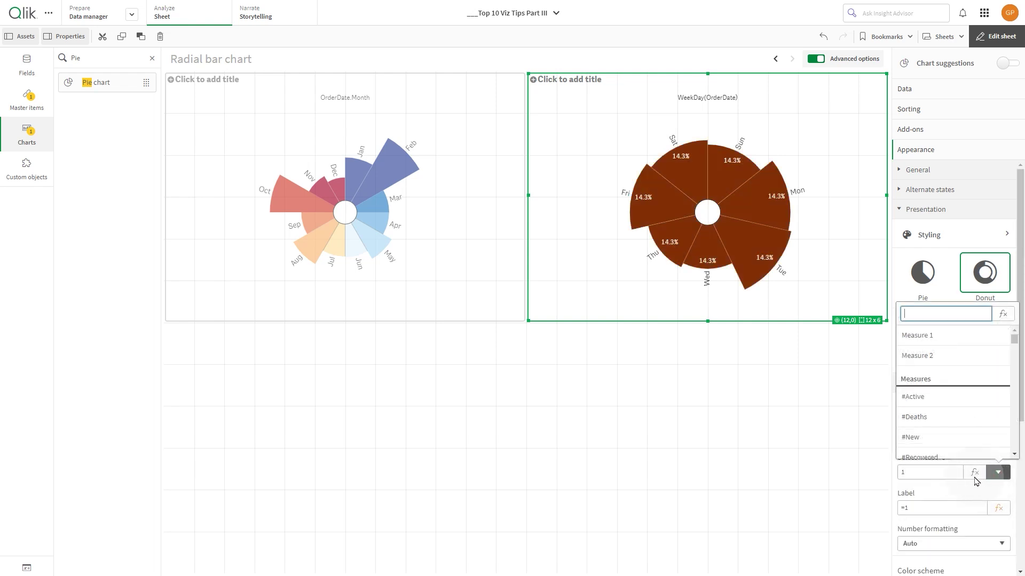
pyautogui.click(945, 360)
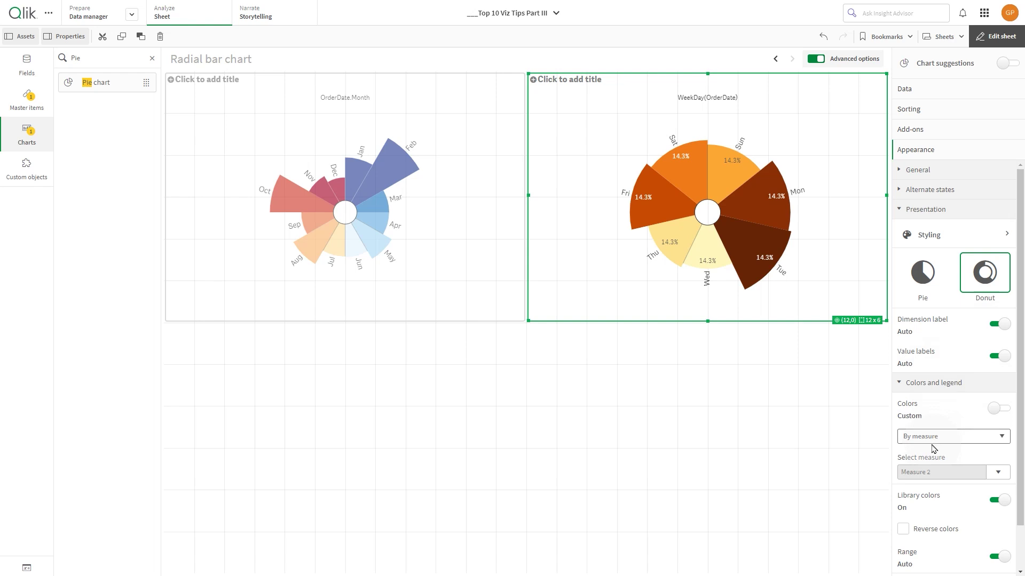
pyautogui.click(997, 355)
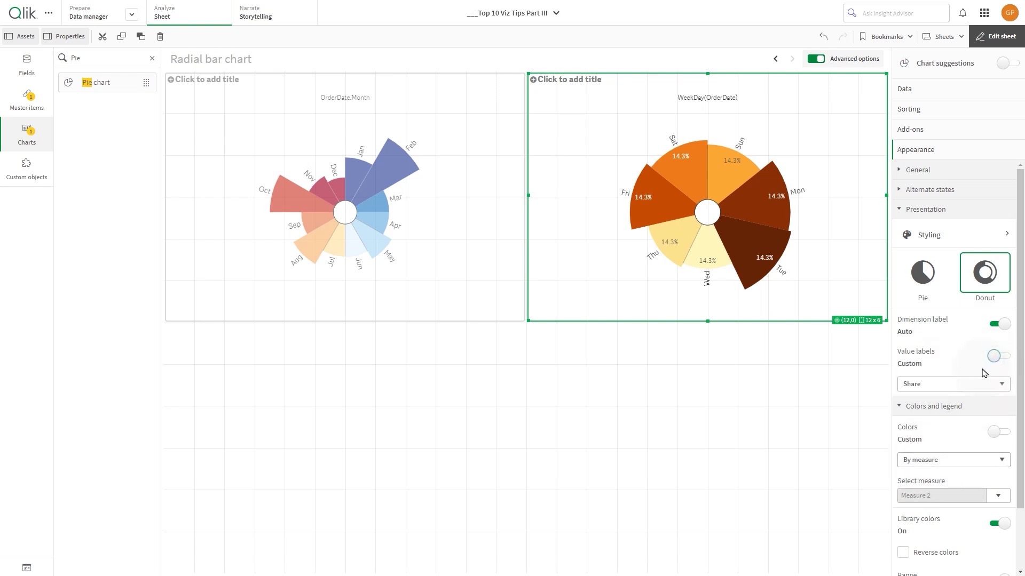
pyautogui.click(981, 385)
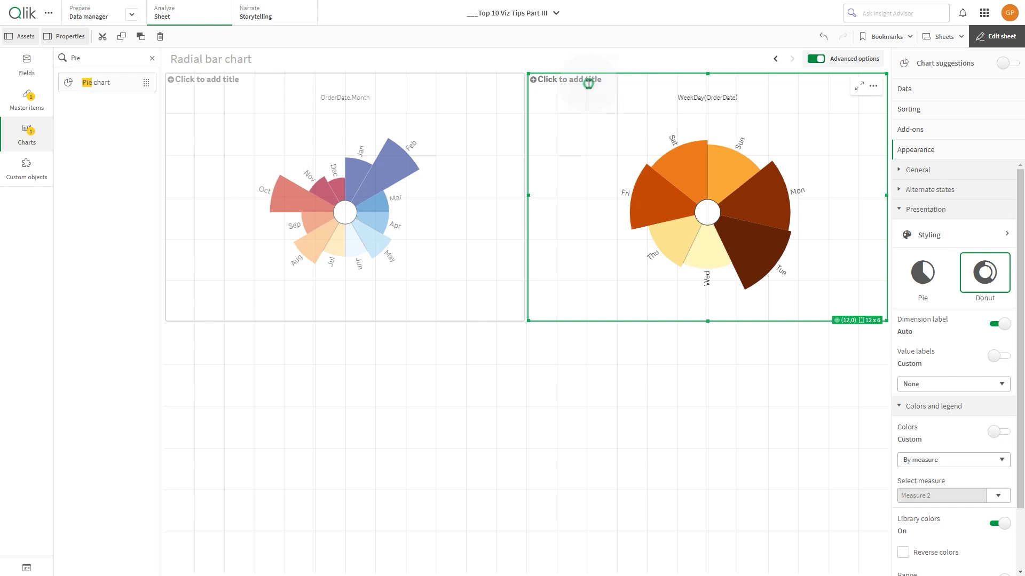
# - Title the charts Sales by WeekDay and Sales By Month
pyautogui.click(588, 84)
pyautogui.click(203, 80)
pyautogui.write('Sales By Month')
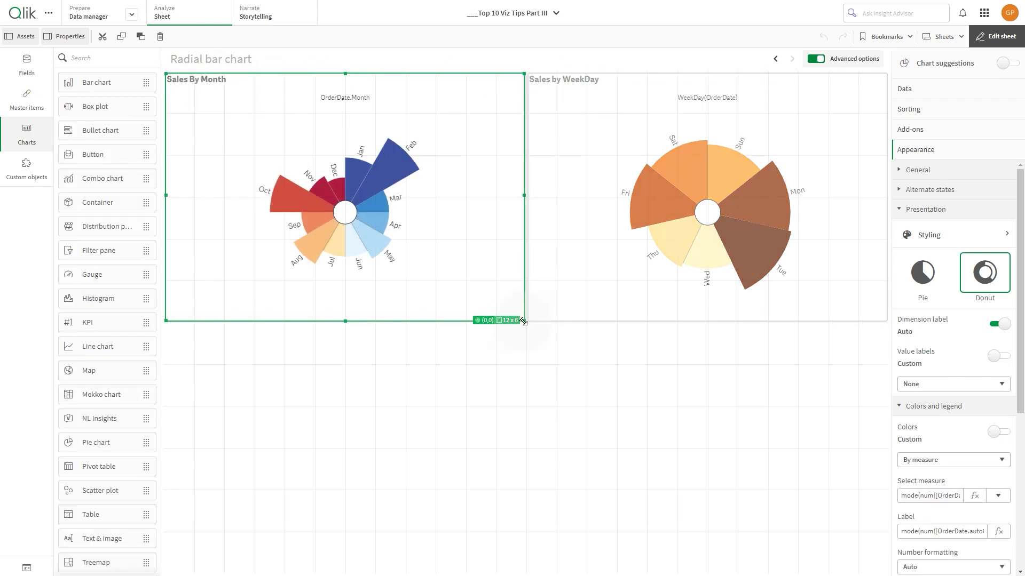
# - Resize the month chart to 6x5 and the weekday chart to 8x5 side by side
pyautogui.moveTo(524, 320); pyautogui.dragTo(357, 292)
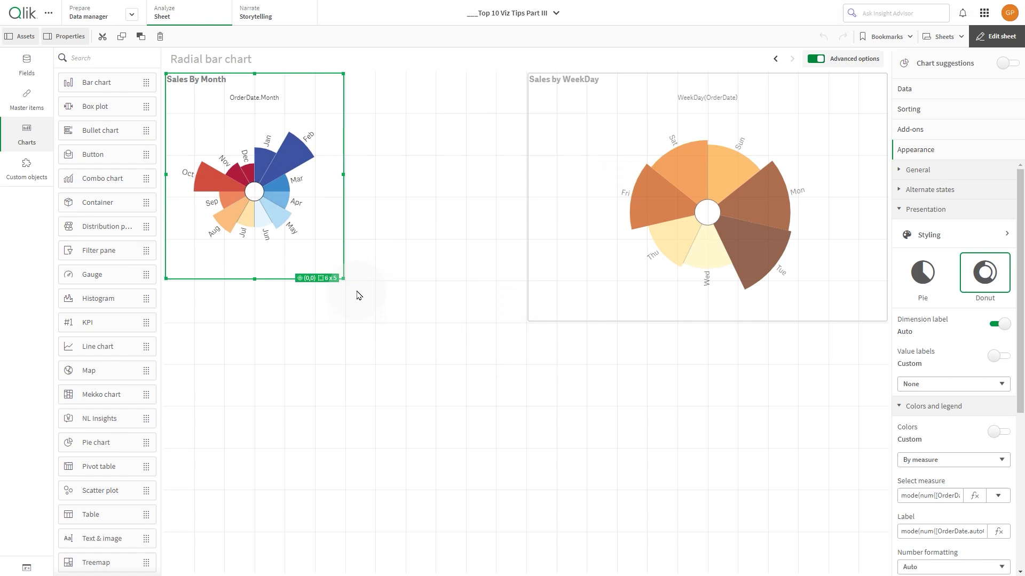
pyautogui.click(547, 253)
pyautogui.moveTo(529, 319); pyautogui.dragTo(348, 277)
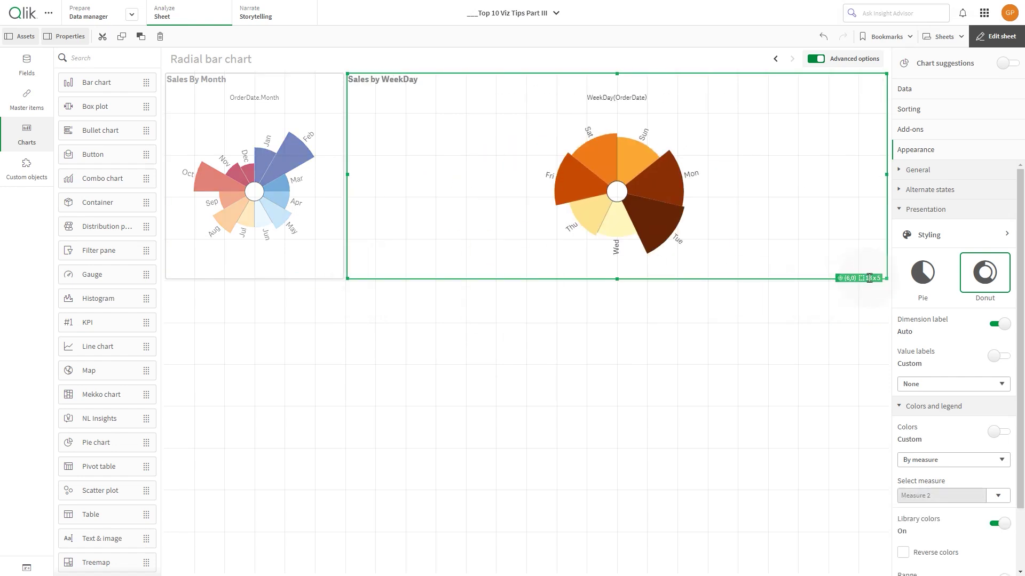
pyautogui.moveTo(789, 278); pyautogui.dragTo(583, 278)
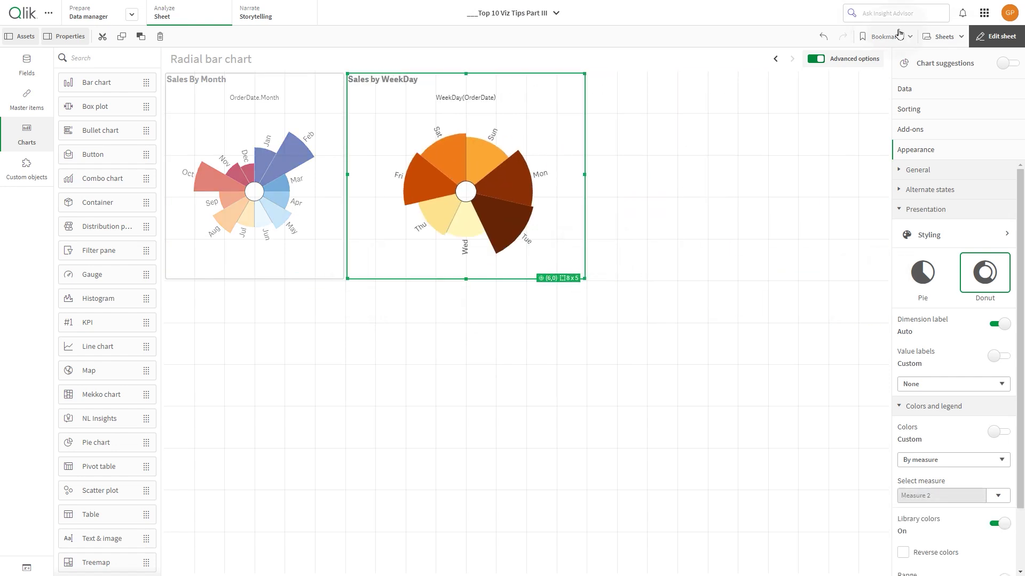
# - Leave edit mode to view the finished sheet with both radial charts
pyautogui.click(984, 38)
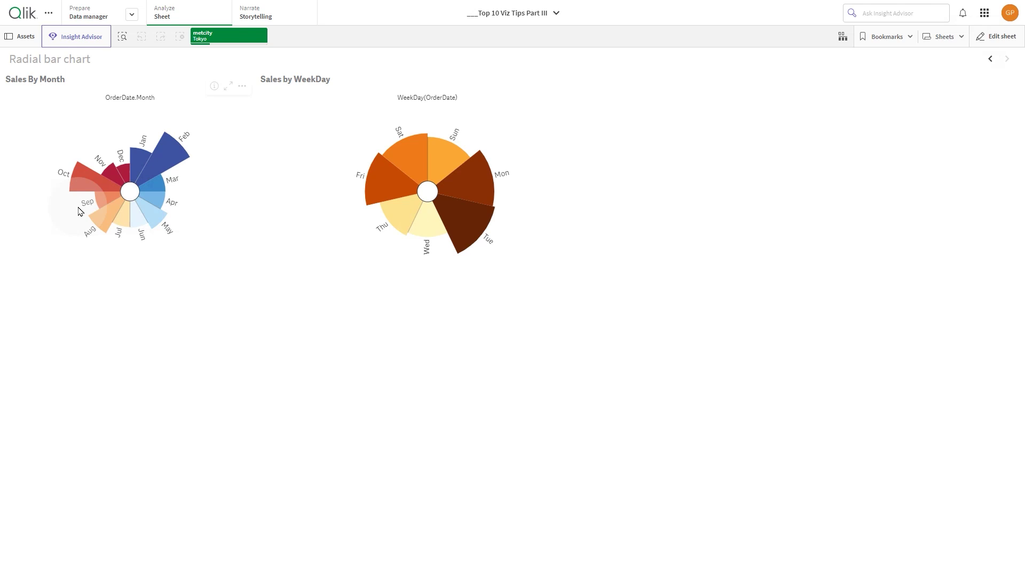